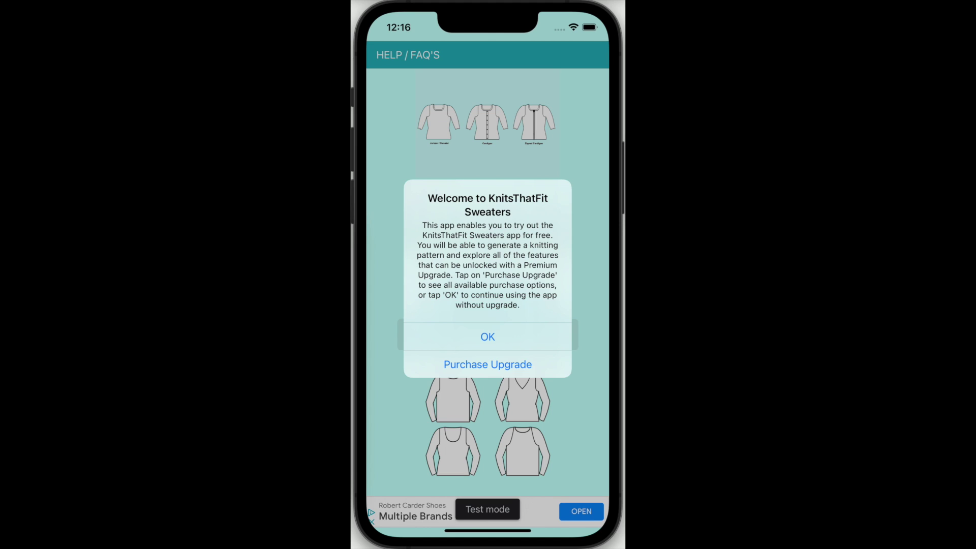
Step: Continue with the free version and start a new free pattern
{"action": "left_click", "coordinate": [499, 333]}
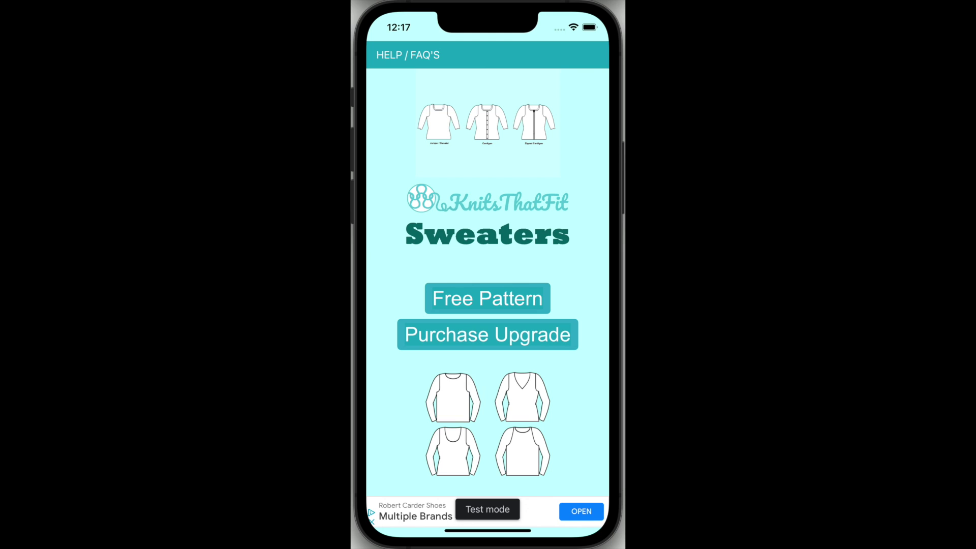
{"action": "left_click", "coordinate": [495, 300]}
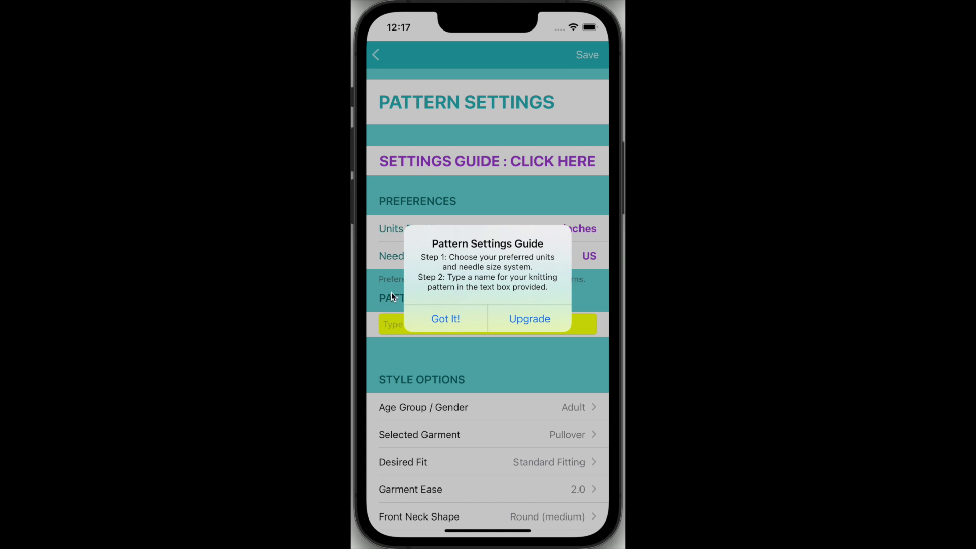
Step: Dismiss the guide tips, scroll through the settings guidelines, then go back to Pattern Settings
{"action": "left_click", "coordinate": [448, 324]}
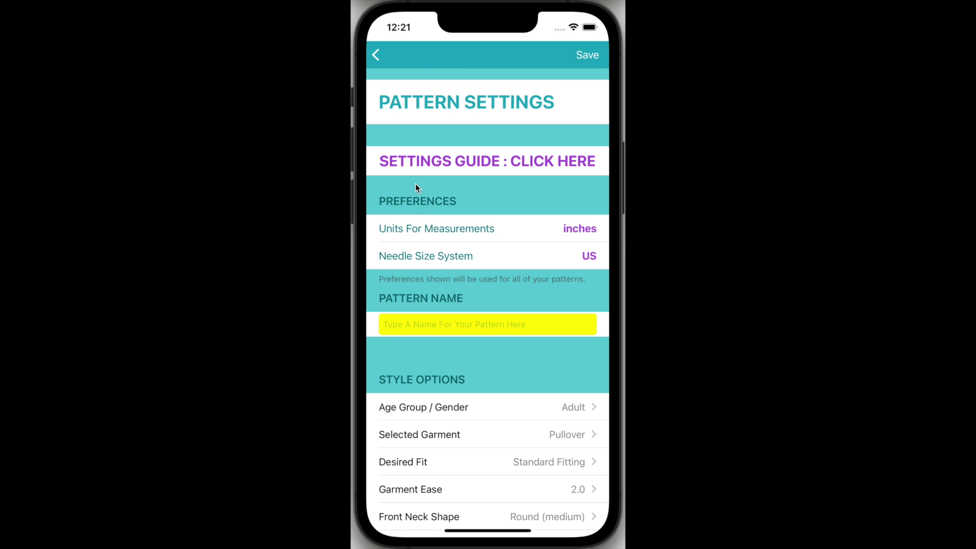
{"action": "left_click", "coordinate": [496, 164]}
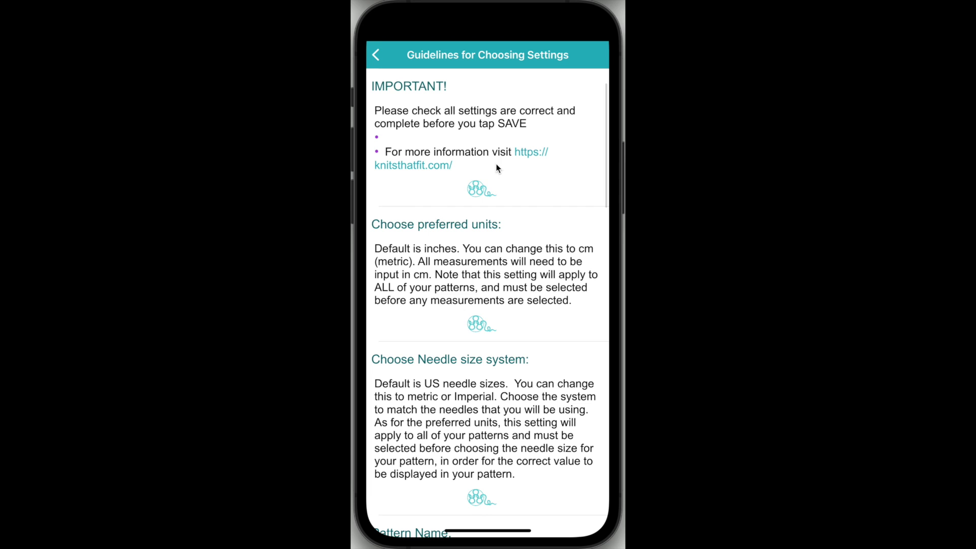
{"action": "left_click_drag", "start_coordinate": [467, 412], "coordinate": [462, 178]}
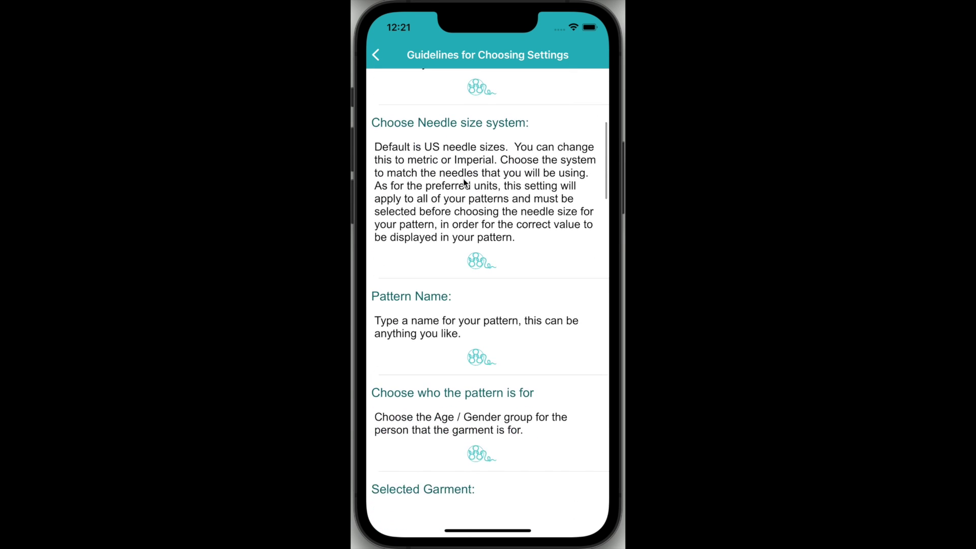
{"action": "left_click_drag", "start_coordinate": [454, 372], "coordinate": [457, 220]}
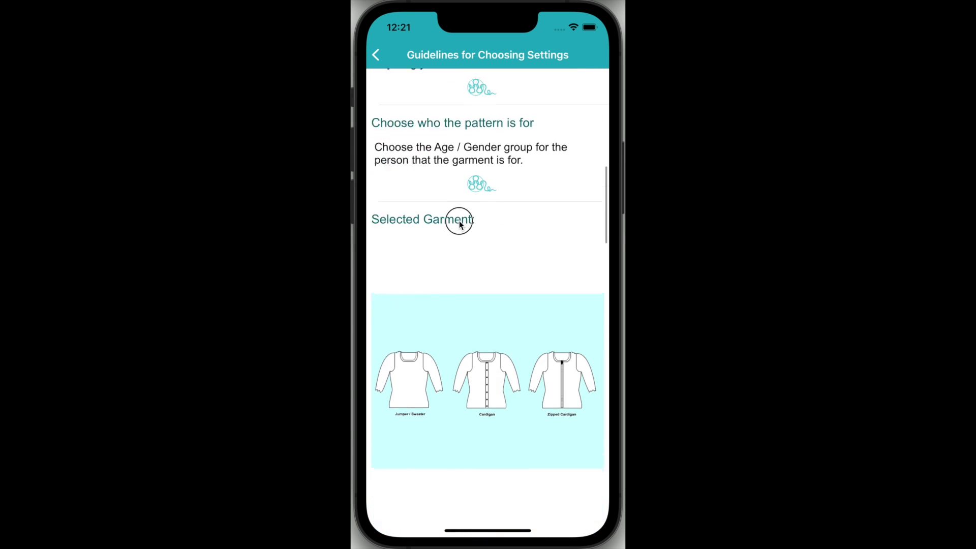
{"action": "left_click_drag", "start_coordinate": [468, 365], "coordinate": [482, 146]}
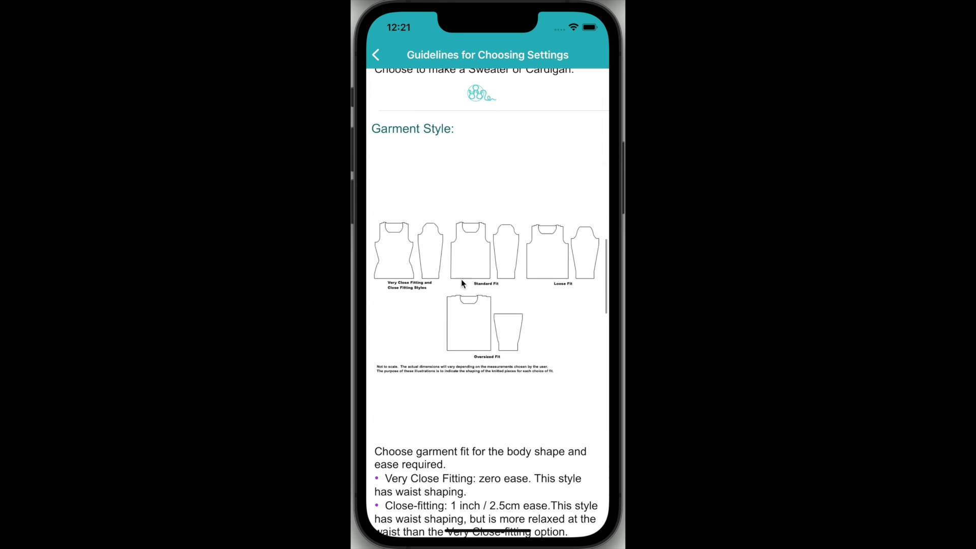
{"action": "left_click", "coordinate": [377, 55]}
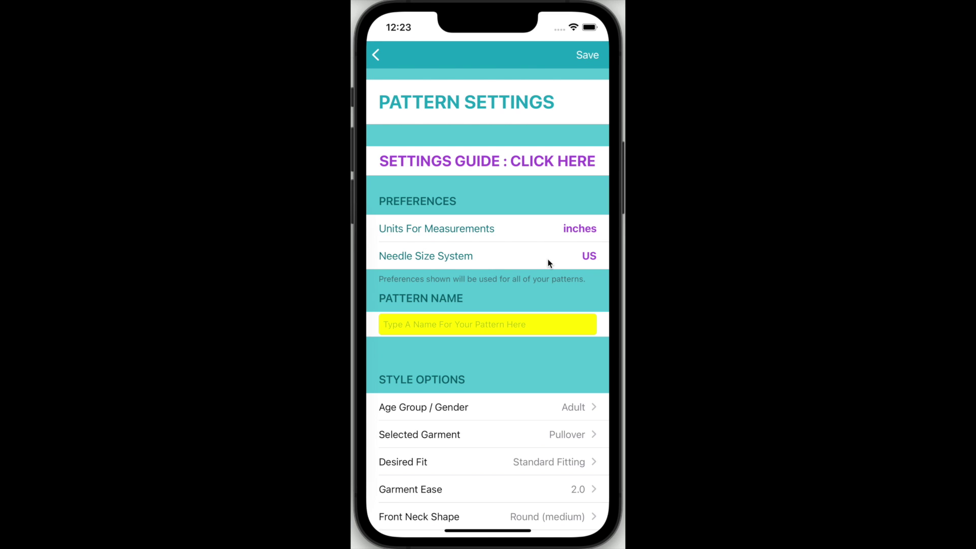
Step: Save preferences as cm for measurements and Metric for needle sizes
{"action": "left_click", "coordinate": [570, 238]}
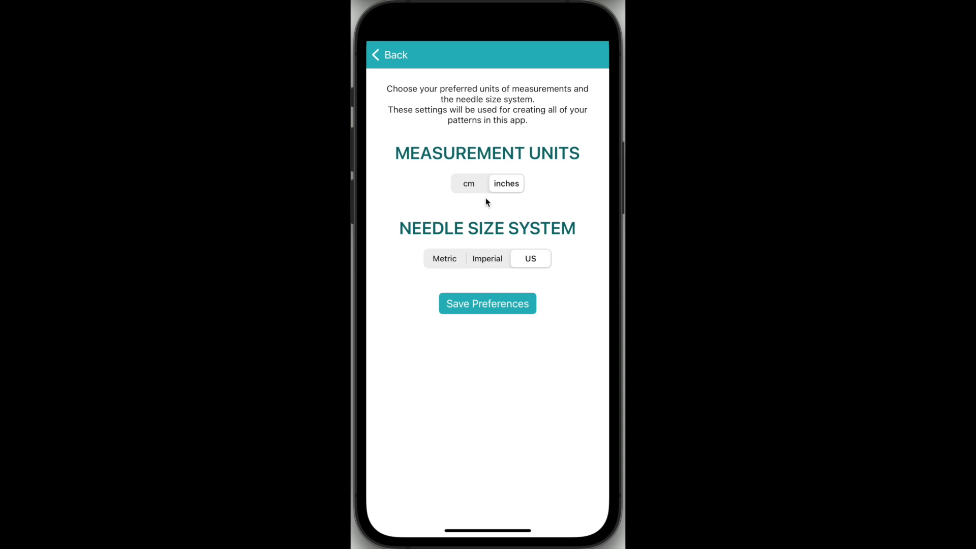
{"action": "left_click", "coordinate": [472, 185]}
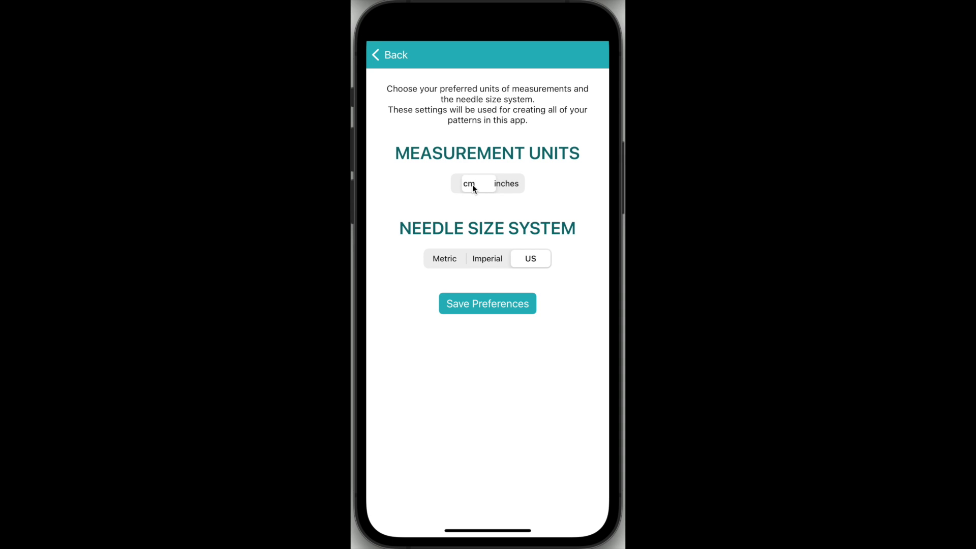
{"action": "left_click", "coordinate": [440, 258]}
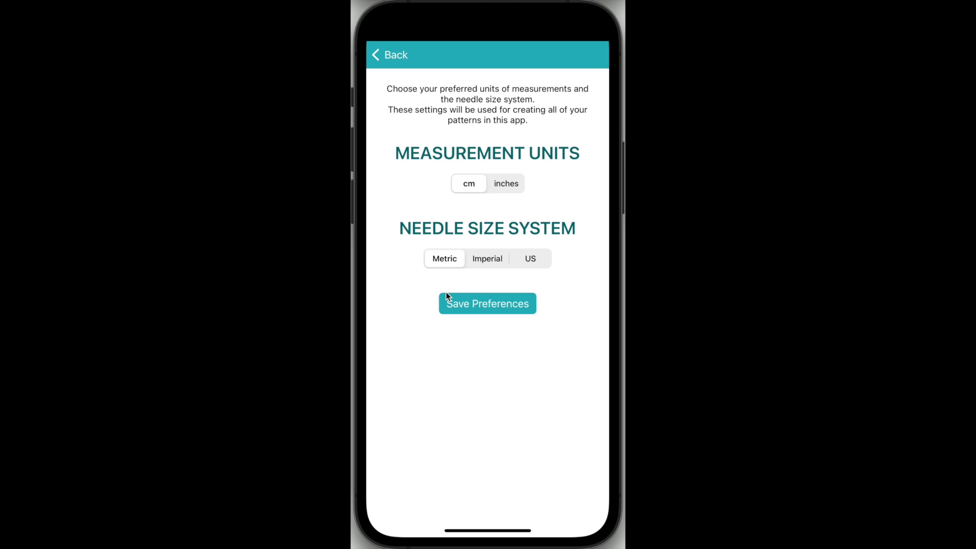
{"action": "left_click", "coordinate": [476, 305]}
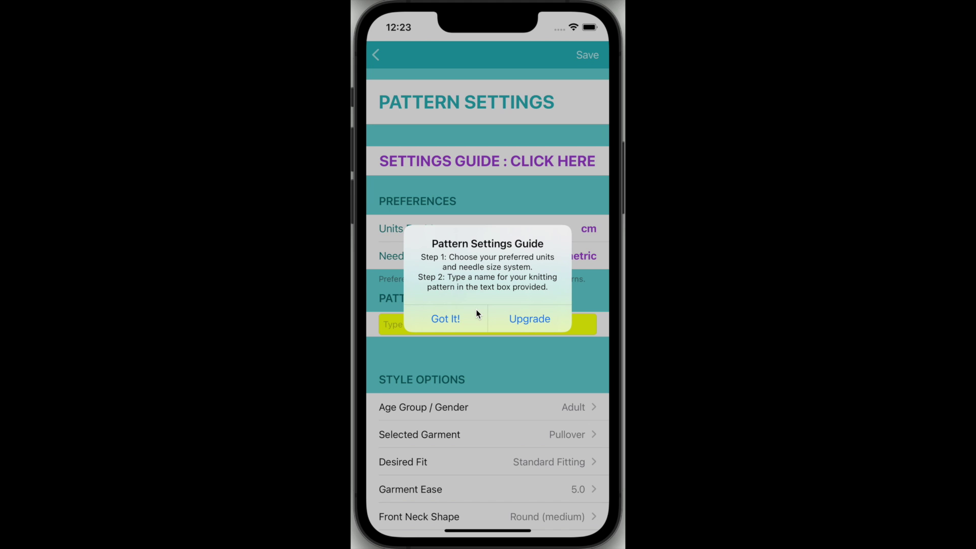
{"action": "left_click", "coordinate": [436, 325]}
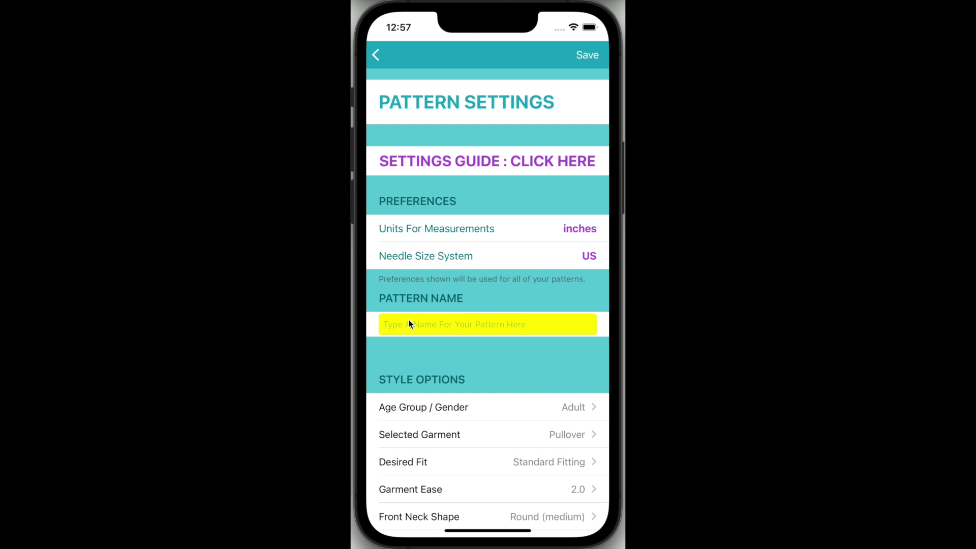
Step: Name the pattern 'My first sweater'
{"action": "left_click", "coordinate": [409, 323]}
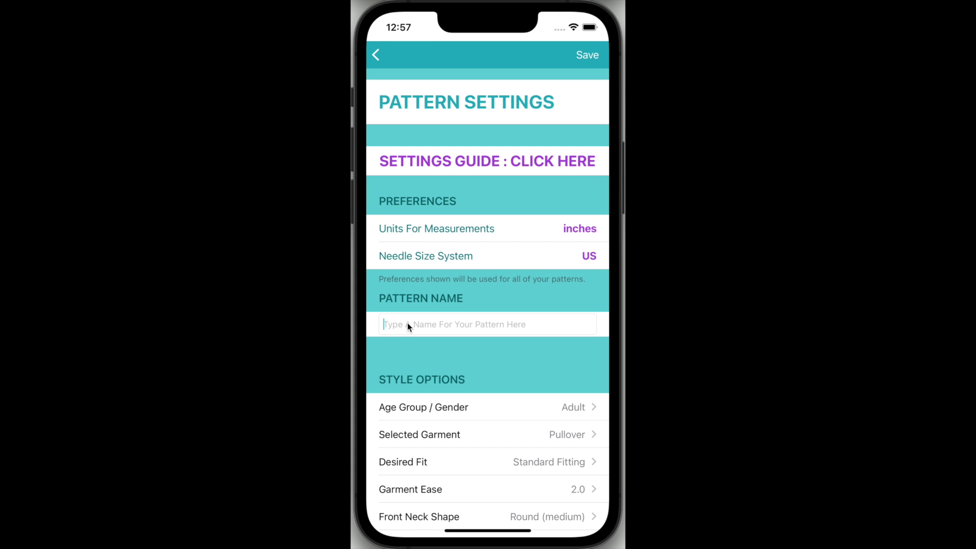
{"action": "type", "text": "My first sweater"}
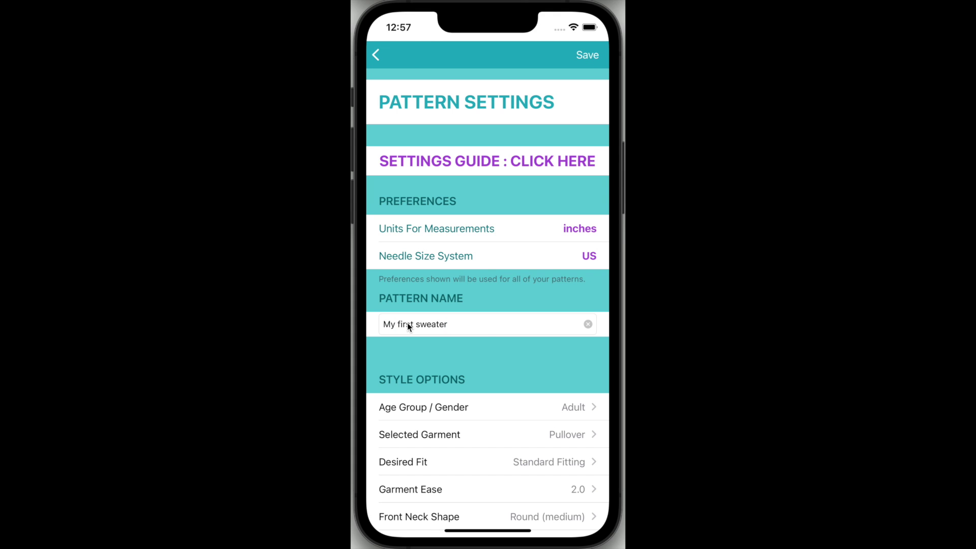
{"action": "key", "text": "Return"}
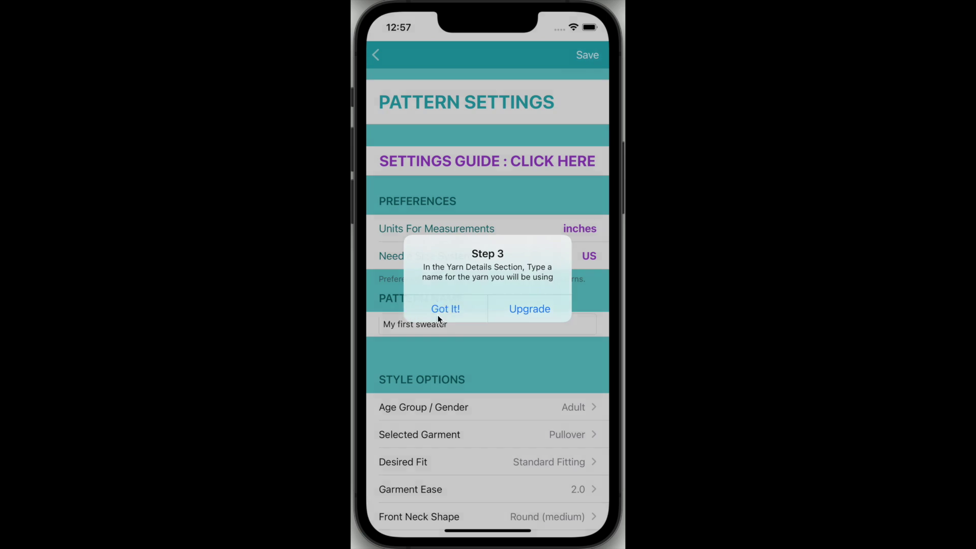
Step: Enter 'Red Aran' as the yarn description
{"action": "left_click", "coordinate": [437, 315]}
{"action": "left_click", "coordinate": [461, 462]}
{"action": "left_click_drag", "start_coordinate": [460, 463], "coordinate": [435, 120]}
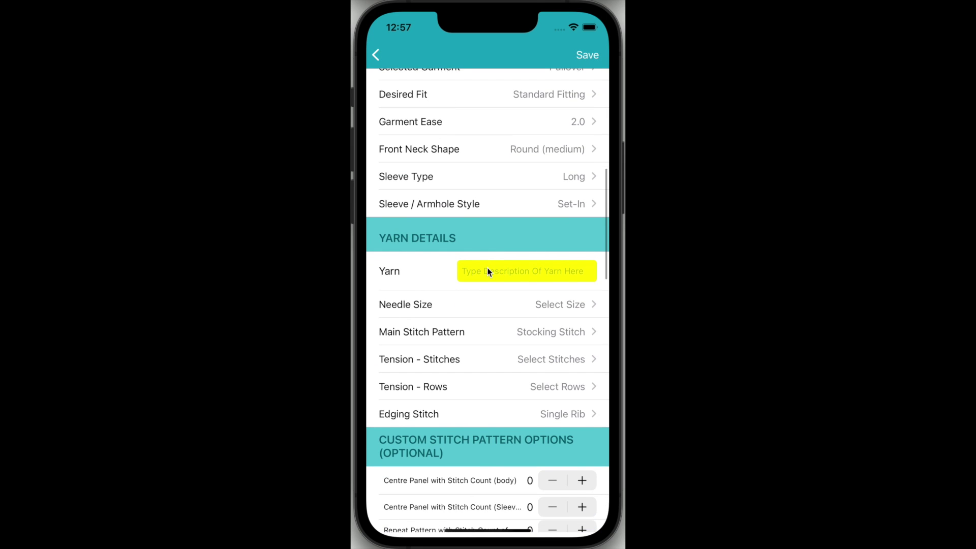
{"action": "left_click", "coordinate": [486, 271]}
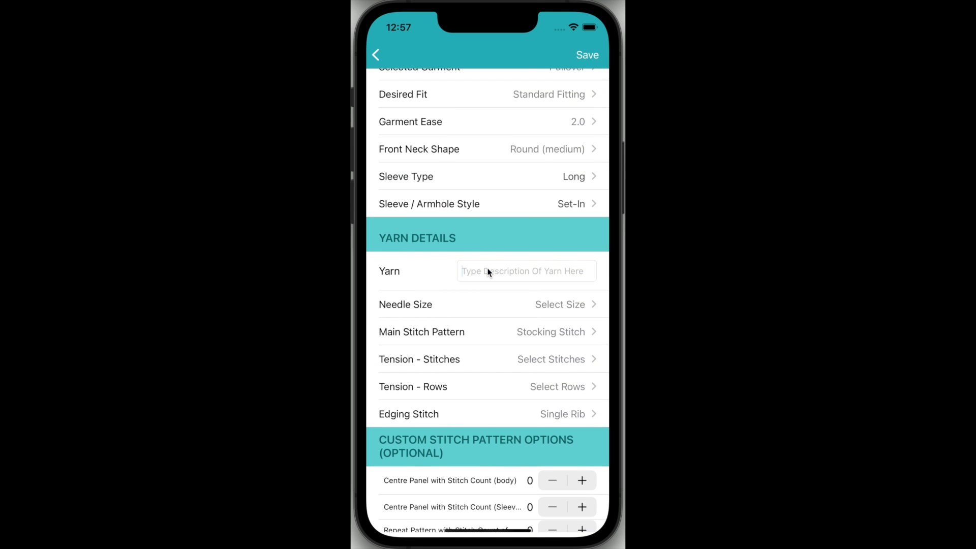
{"action": "type", "text": "Red Aran"}
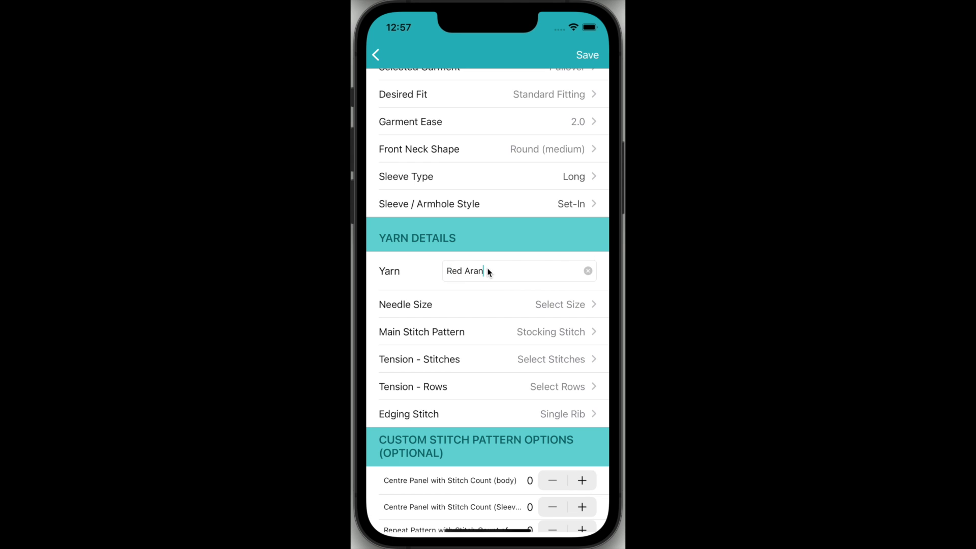
{"action": "key", "text": "Return"}
Step: Set needle size 5 (US) and the standard Aran / Worsted stitch gauge
{"action": "left_click", "coordinate": [447, 305]}
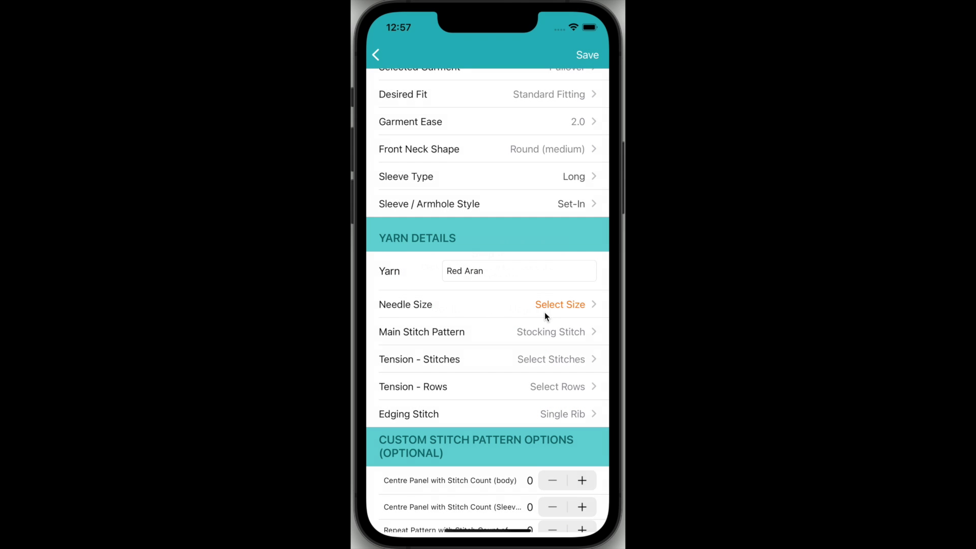
{"action": "left_click", "coordinate": [570, 306]}
{"action": "left_click", "coordinate": [503, 365]}
{"action": "left_click", "coordinate": [446, 320]}
{"action": "left_click", "coordinate": [566, 364]}
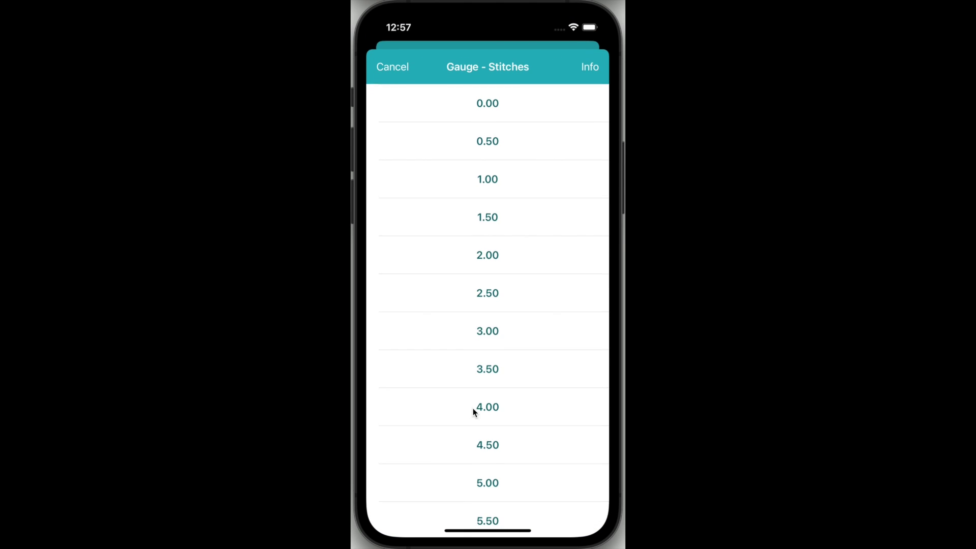
{"action": "left_click", "coordinate": [473, 411]}
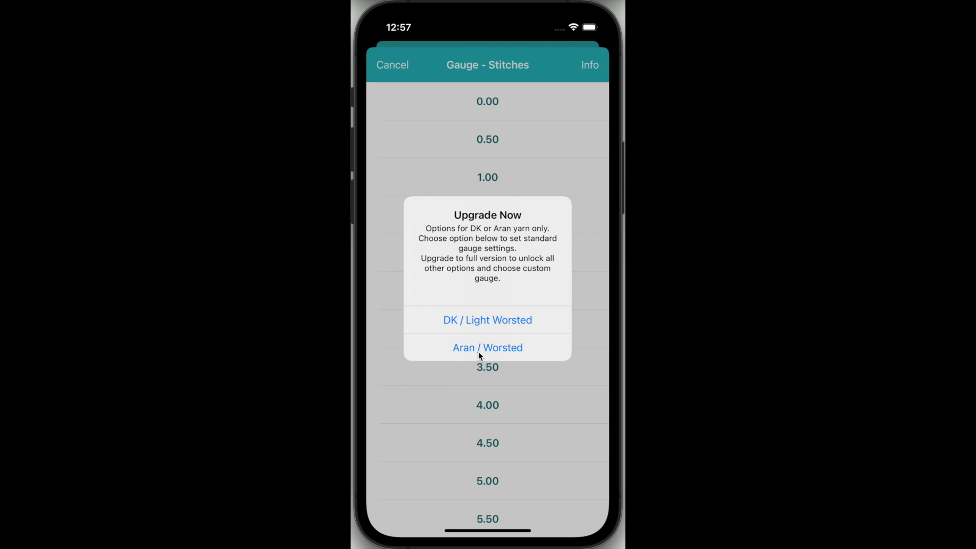
{"action": "left_click", "coordinate": [459, 347]}
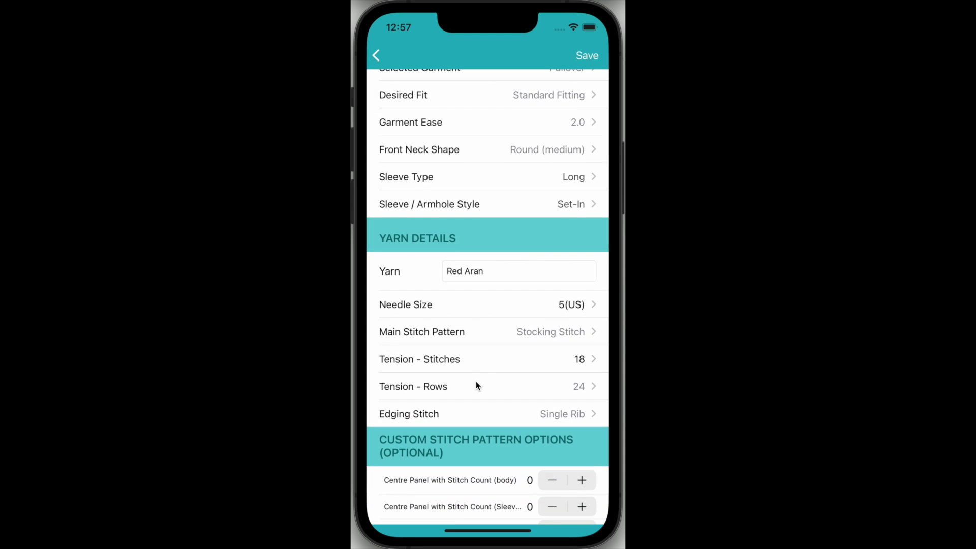
Step: Choose size M from the UK standard size list
{"action": "left_click", "coordinate": [470, 315]}
{"action": "left_click_drag", "start_coordinate": [477, 394], "coordinate": [479, 90]}
{"action": "left_click_drag", "start_coordinate": [446, 343], "coordinate": [446, 279]}
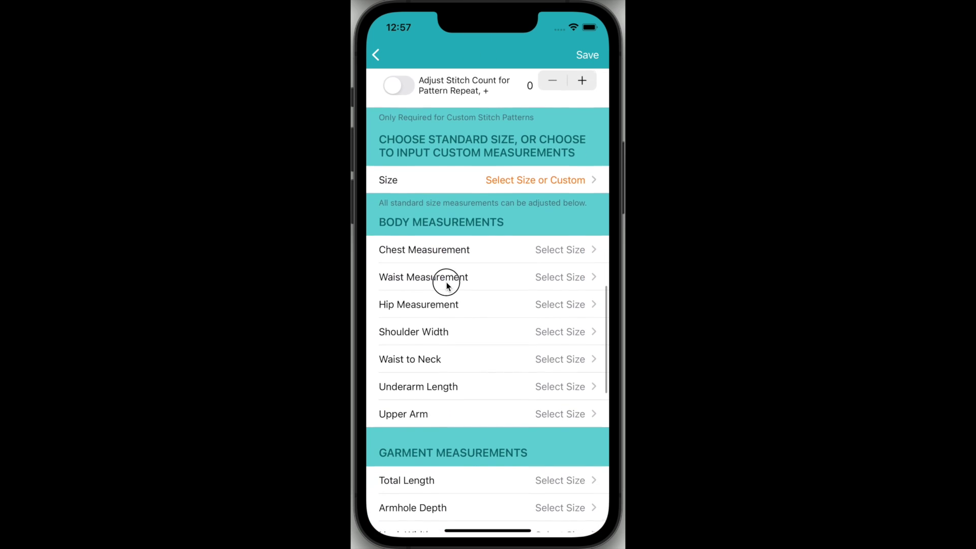
{"action": "left_click", "coordinate": [530, 178]}
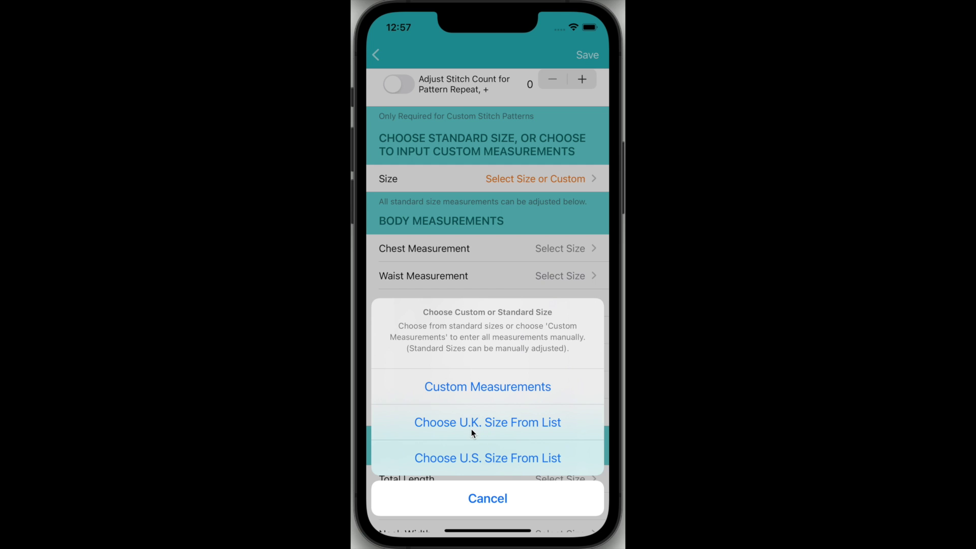
{"action": "left_click", "coordinate": [503, 421]}
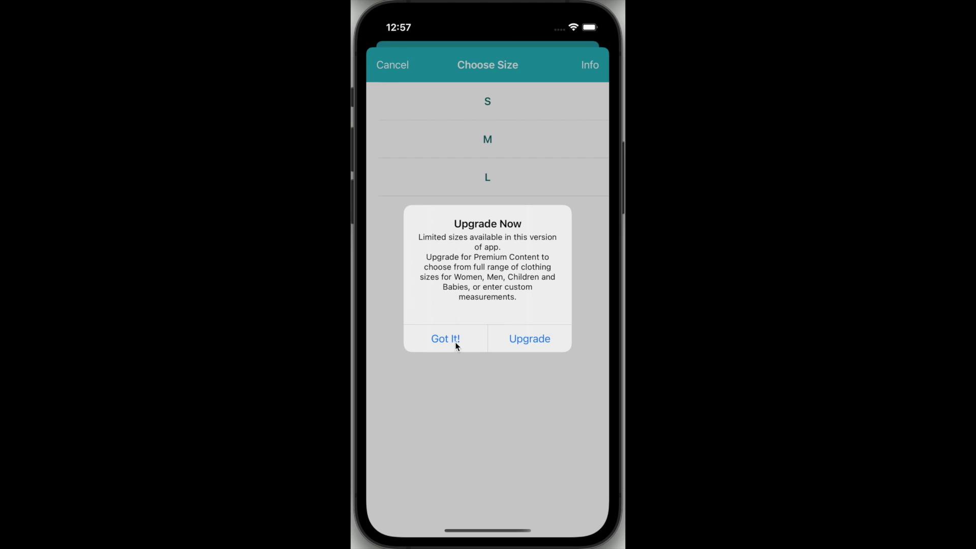
{"action": "left_click", "coordinate": [455, 341]}
{"action": "left_click", "coordinate": [534, 137]}
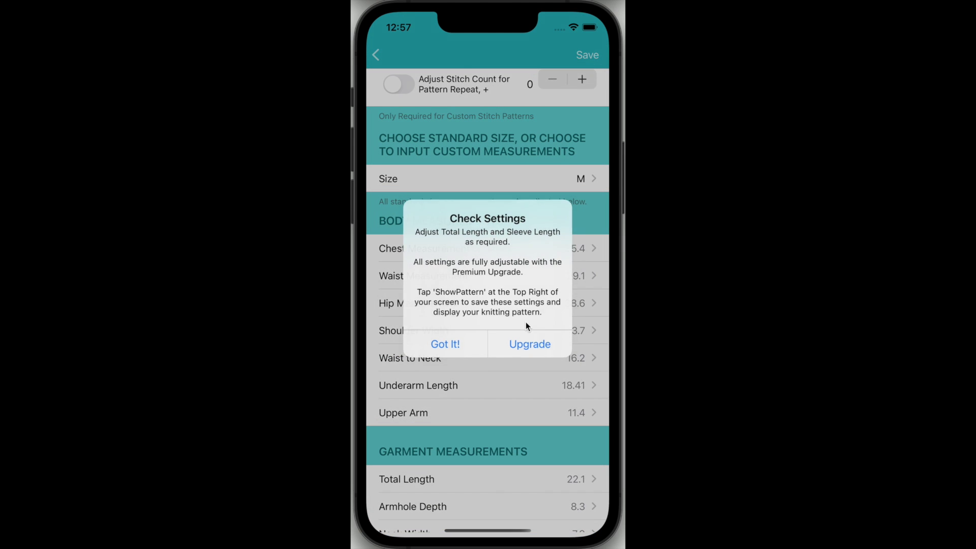
{"action": "left_click", "coordinate": [443, 341]}
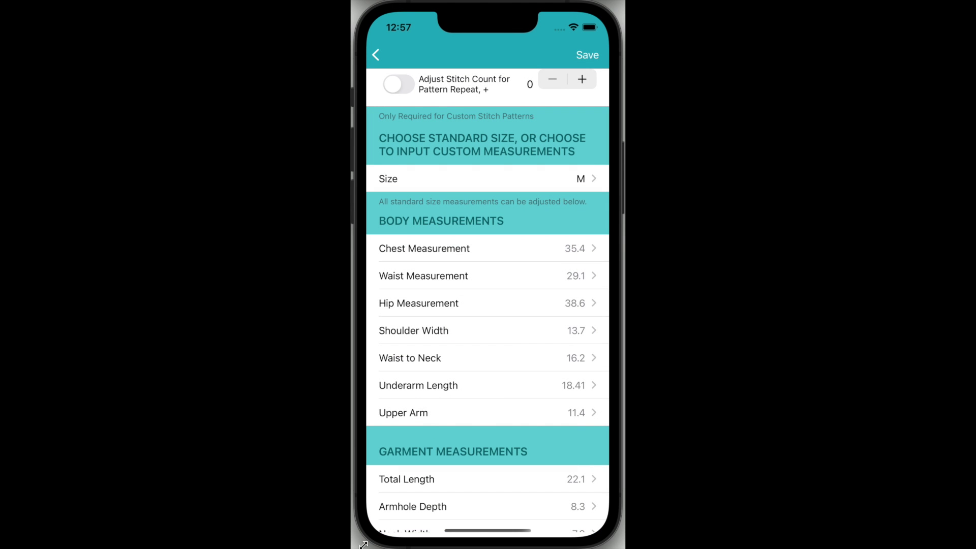
{"action": "left_click_drag", "start_coordinate": [548, 428], "coordinate": [529, 285]}
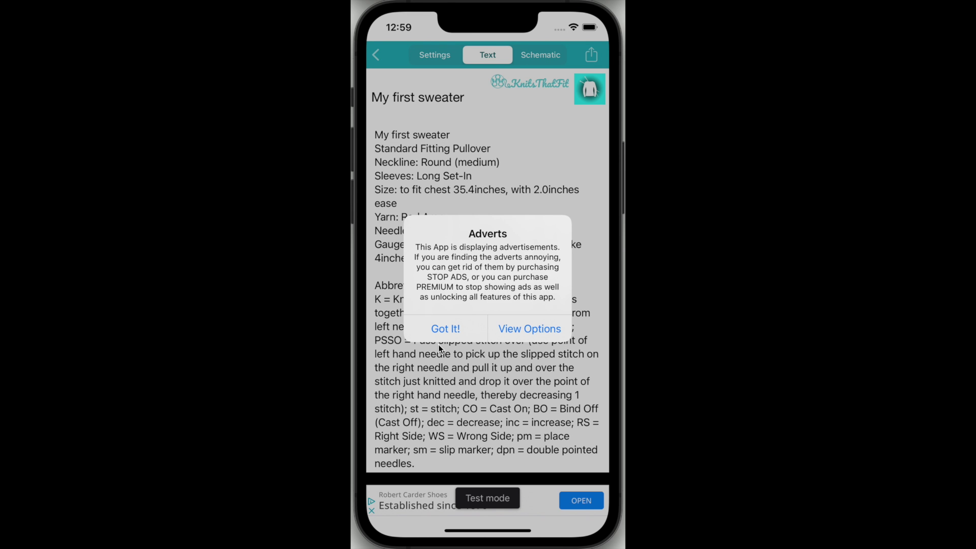
Step: Dismiss the adverts notice, scroll the generated pattern text, then return to Settings
{"action": "left_click", "coordinate": [443, 330]}
{"action": "left_click_drag", "start_coordinate": [504, 398], "coordinate": [513, 273]}
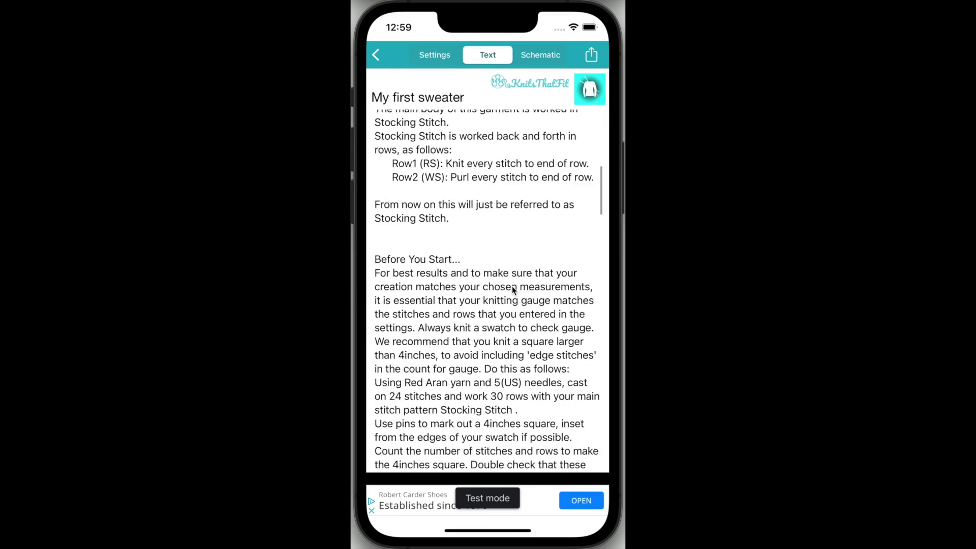
{"action": "left_click_drag", "start_coordinate": [507, 356], "coordinate": [495, 117]}
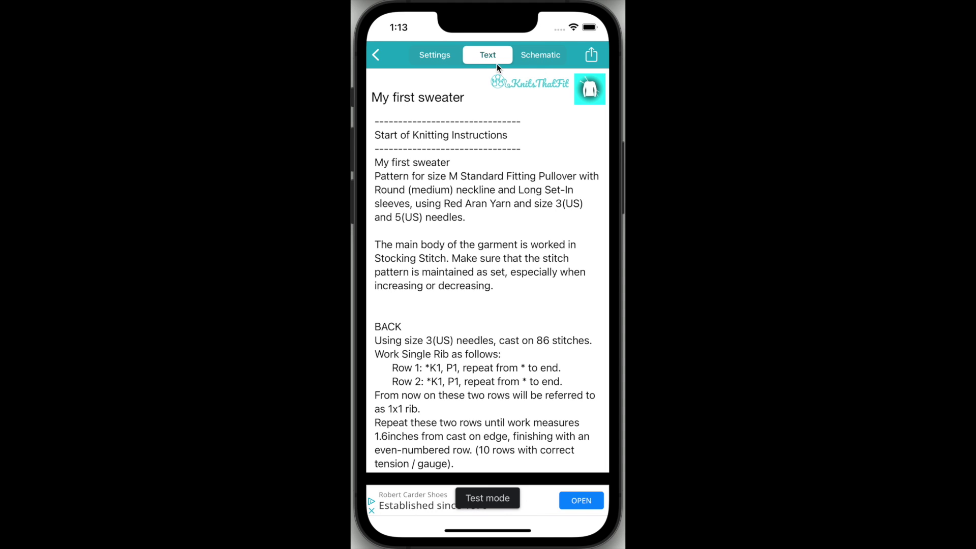
{"action": "left_click", "coordinate": [434, 55]}
Step: Set Total Length to 25.0
{"action": "left_click_drag", "start_coordinate": [483, 290], "coordinate": [490, 498]}
{"action": "left_click_drag", "start_coordinate": [475, 341], "coordinate": [488, 468]}
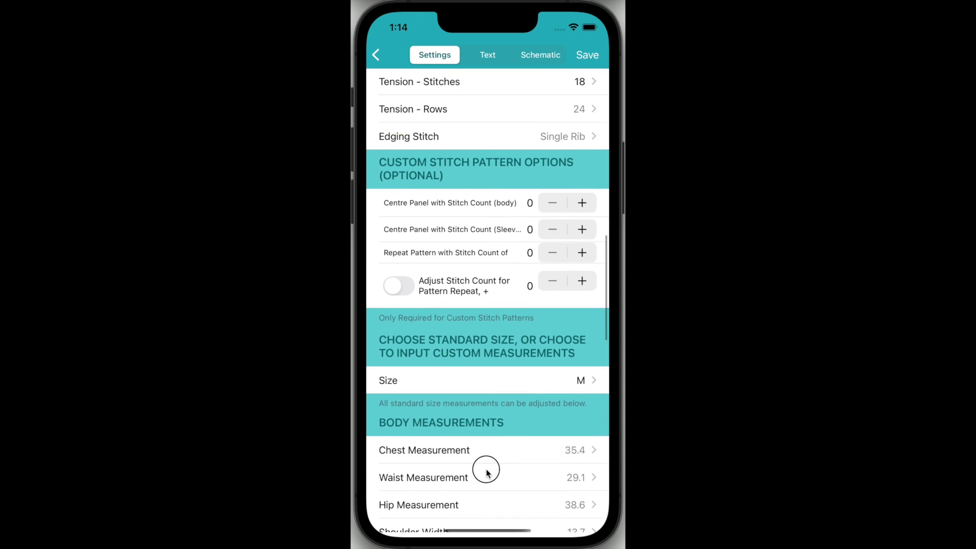
{"action": "left_click_drag", "start_coordinate": [495, 383], "coordinate": [500, 478]}
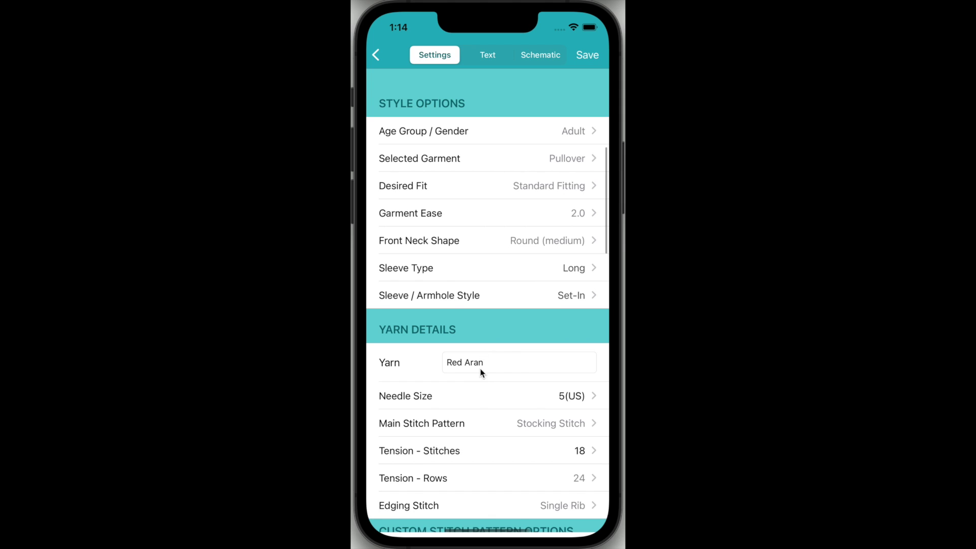
{"action": "left_click_drag", "start_coordinate": [479, 376], "coordinate": [464, 220]}
{"action": "left_click_drag", "start_coordinate": [487, 360], "coordinate": [474, 177]}
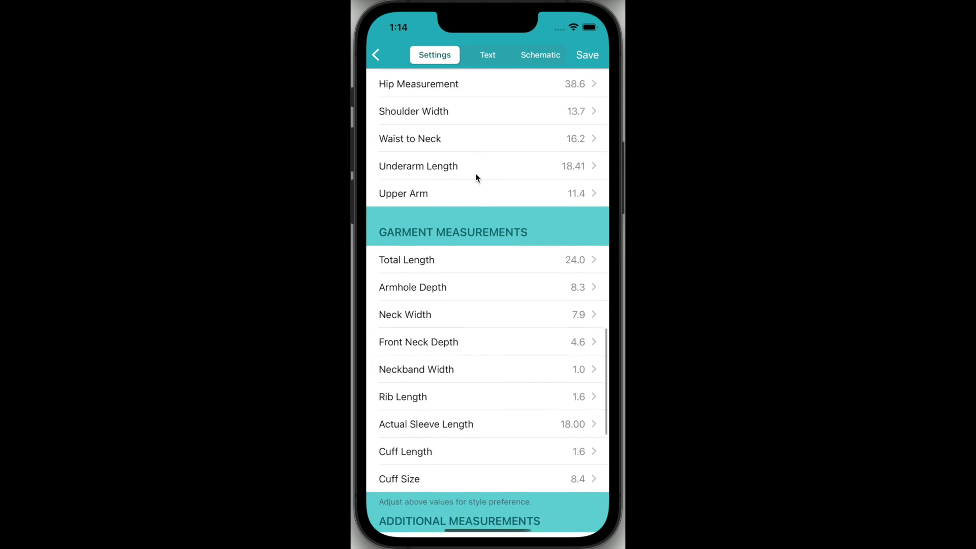
{"action": "left_click_drag", "start_coordinate": [509, 429], "coordinate": [509, 467]}
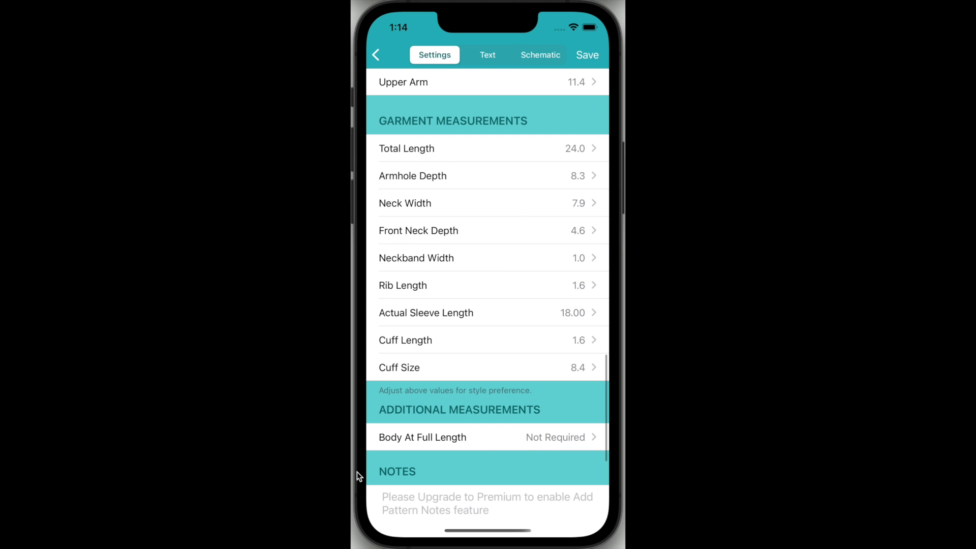
{"action": "left_click", "coordinate": [576, 151]}
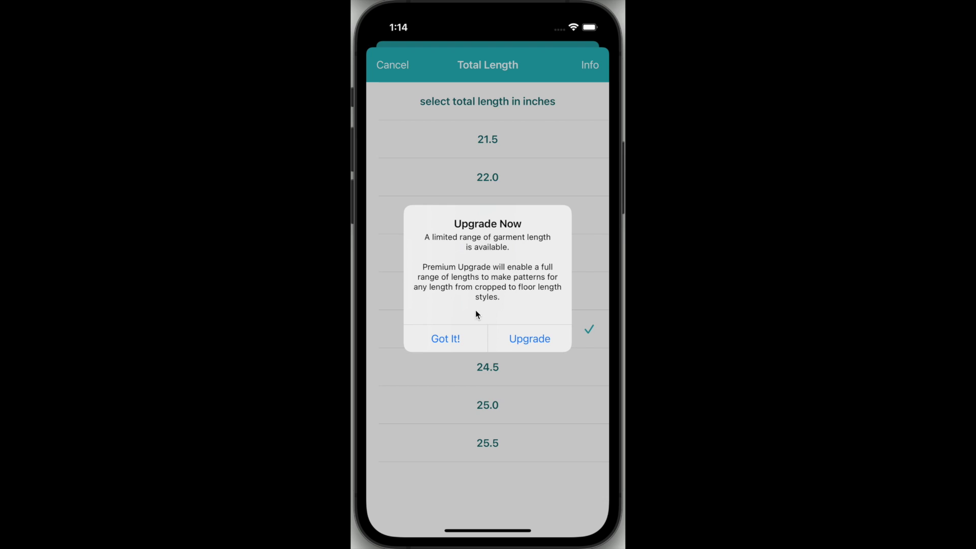
{"action": "left_click", "coordinate": [443, 343]}
{"action": "left_click", "coordinate": [548, 405]}
{"action": "left_click", "coordinate": [431, 320]}
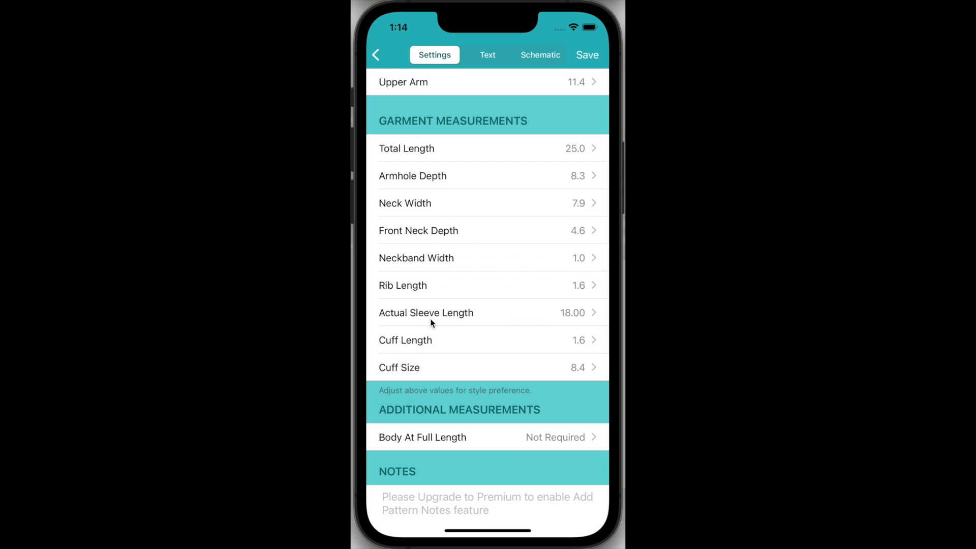
Step: Set Actual Sleeve Length to 19.00
{"action": "left_click", "coordinate": [588, 312]}
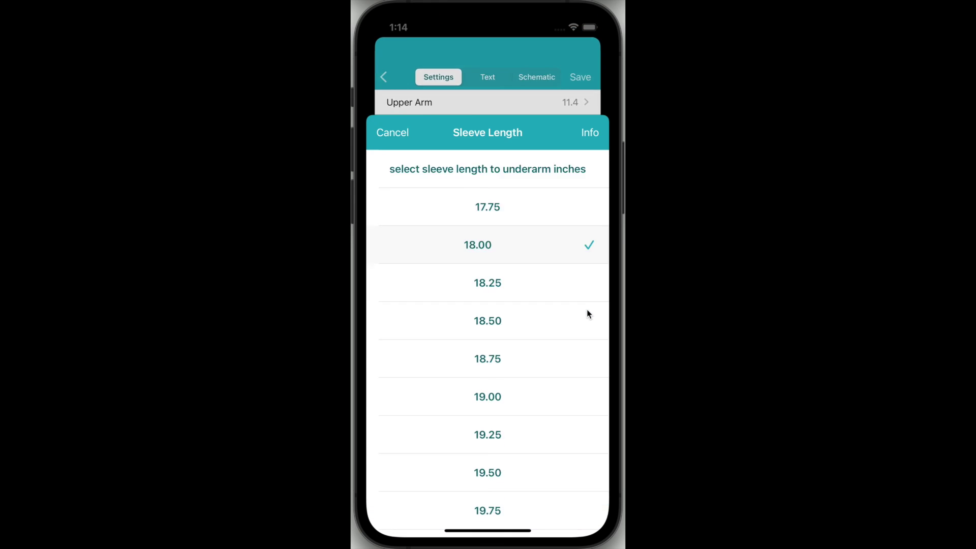
{"action": "left_click", "coordinate": [446, 325]}
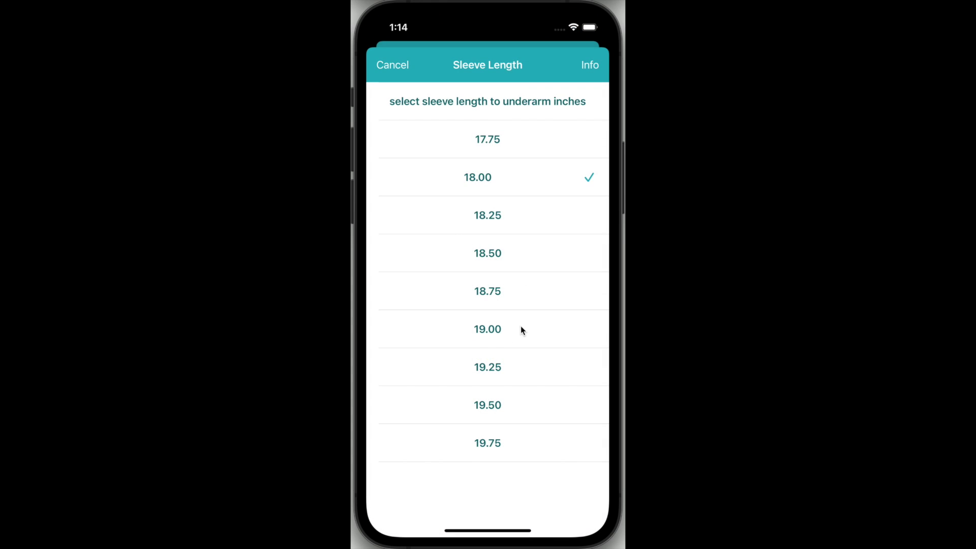
{"action": "left_click", "coordinate": [529, 329]}
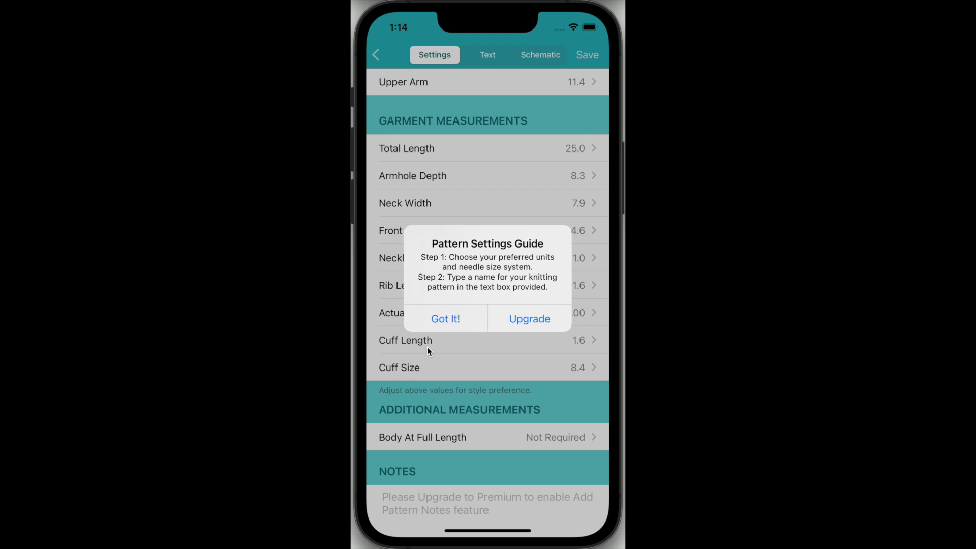
{"action": "left_click", "coordinate": [442, 321]}
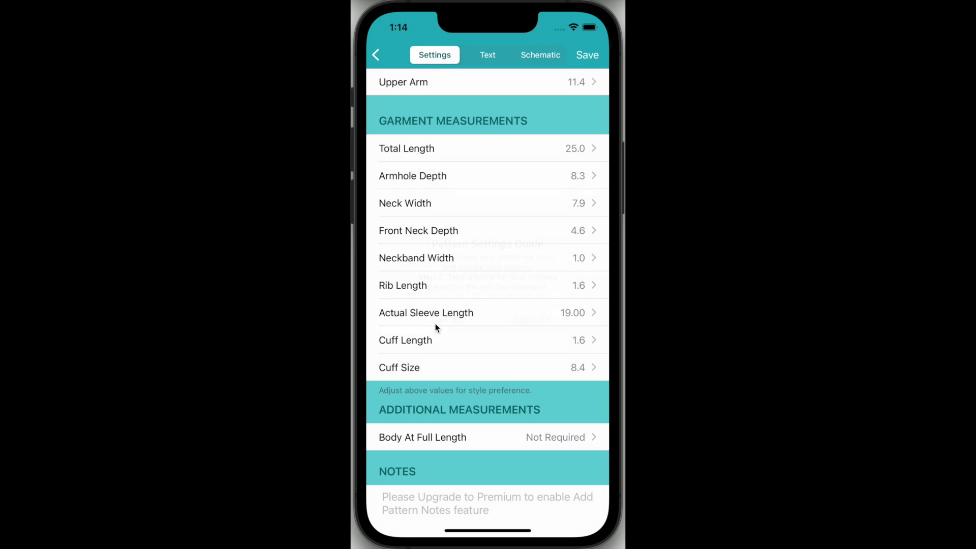
Step: Save the 25.0 total length and 19.00 sleeve length to regenerate the pattern
{"action": "left_click", "coordinate": [590, 56]}
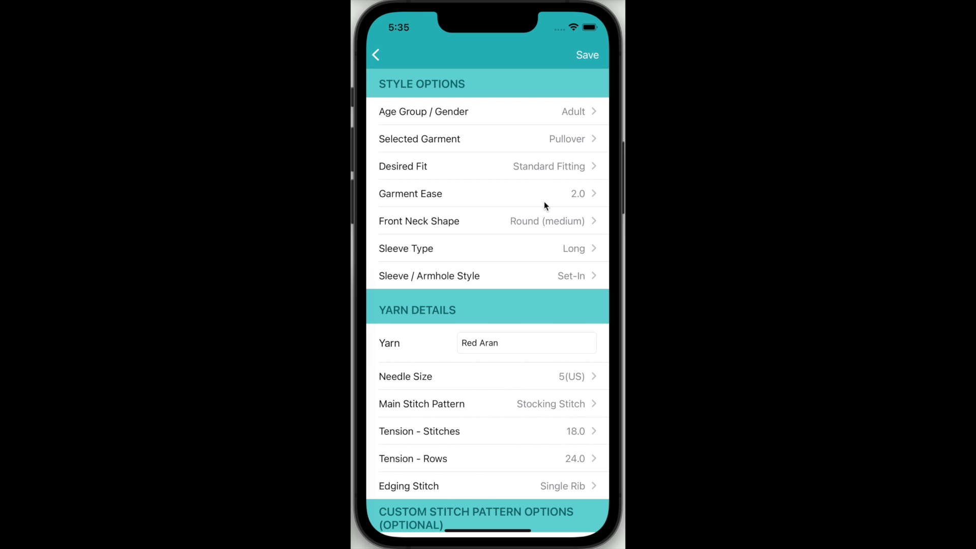
Step: Check the locked Age Group / Gender, Selected Garment and Main Stitch Pattern options, dismissing each upgrade notice
{"action": "left_click", "coordinate": [556, 115]}
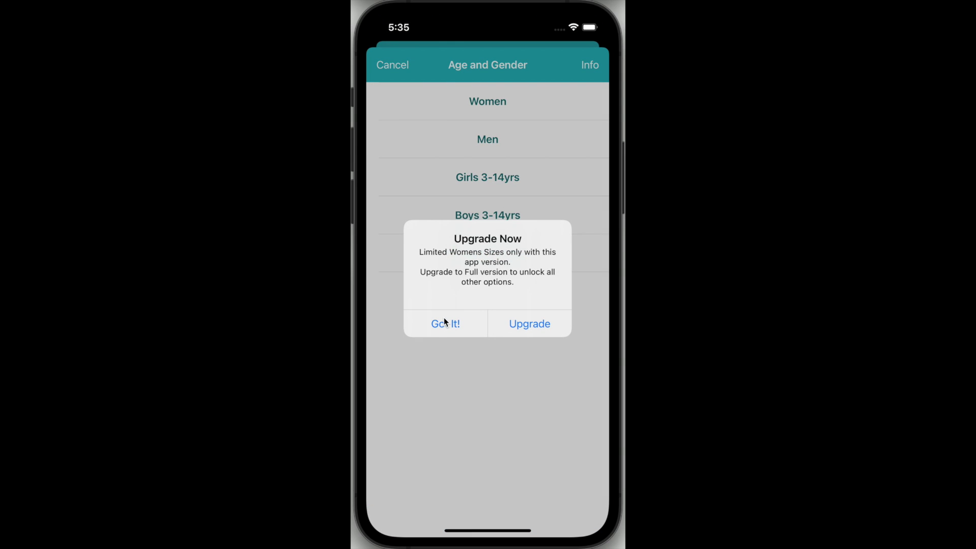
{"action": "left_click", "coordinate": [460, 323]}
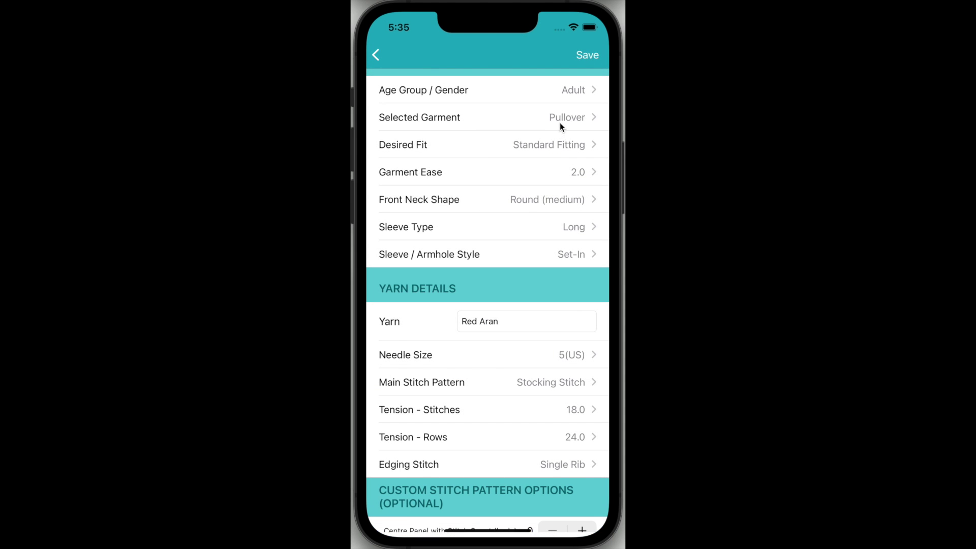
{"action": "left_click", "coordinate": [559, 124]}
{"action": "left_click", "coordinate": [422, 322]}
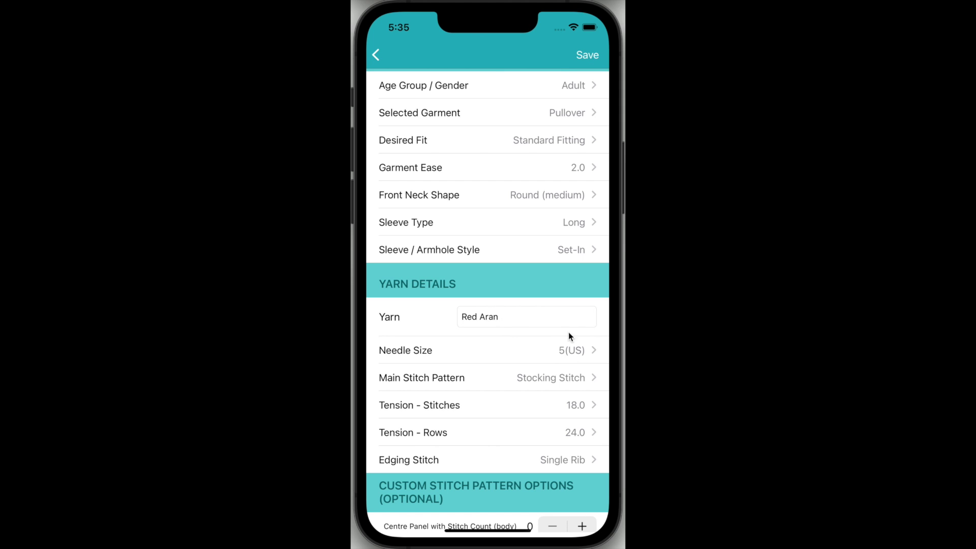
{"action": "left_click", "coordinate": [547, 377]}
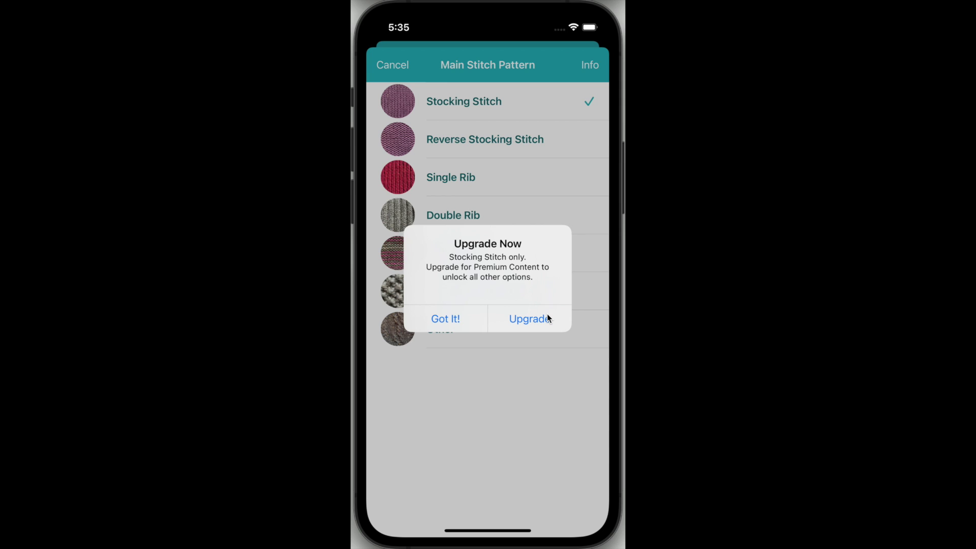
{"action": "left_click", "coordinate": [548, 316]}
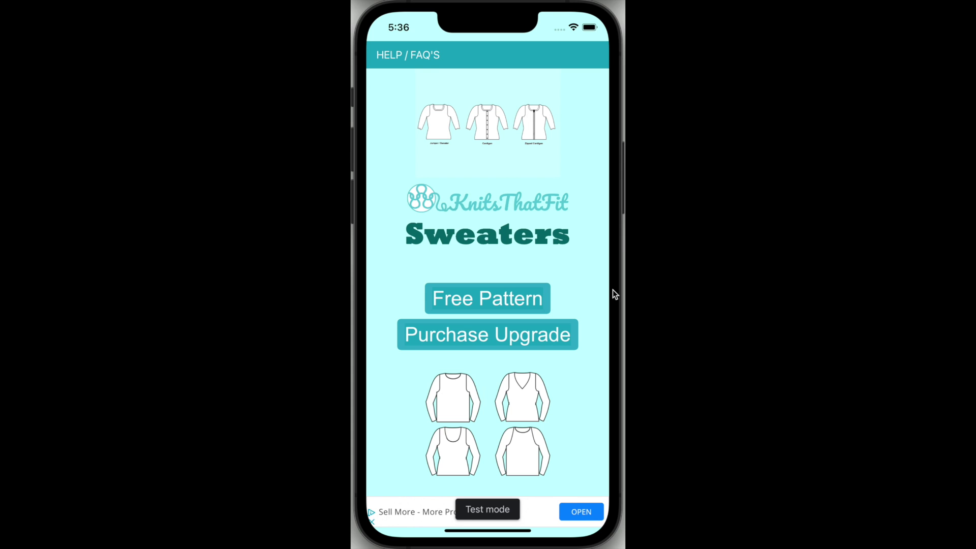